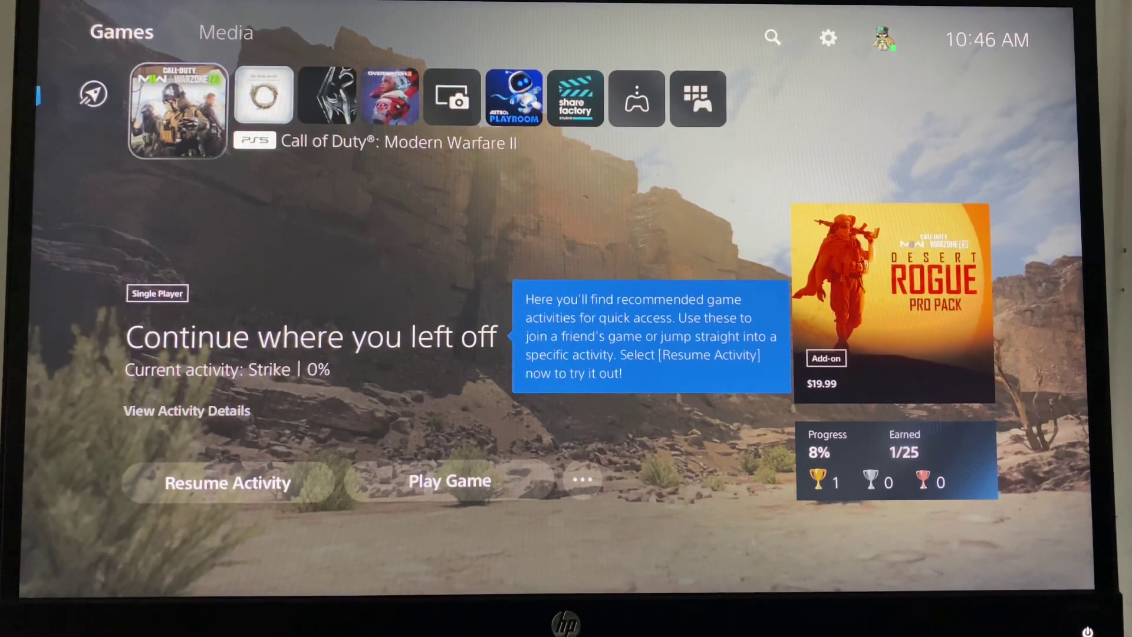
Run Check for Update from Skyrim's options and acknowledge the latest-version message
key("Right")
key("Right")
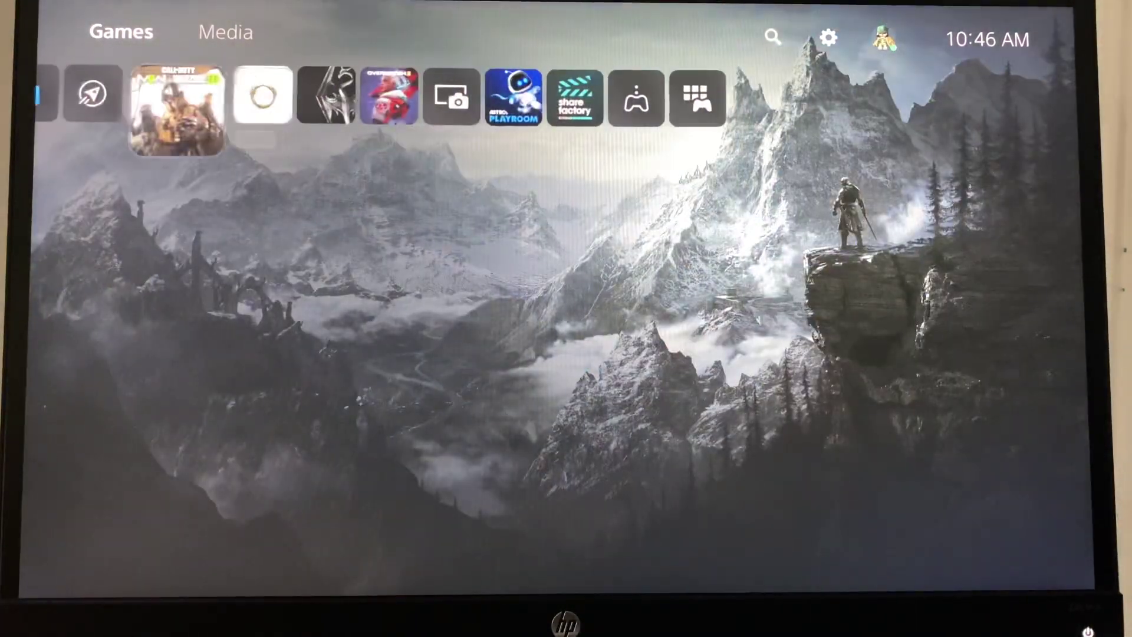
key("Right")
key("Right")
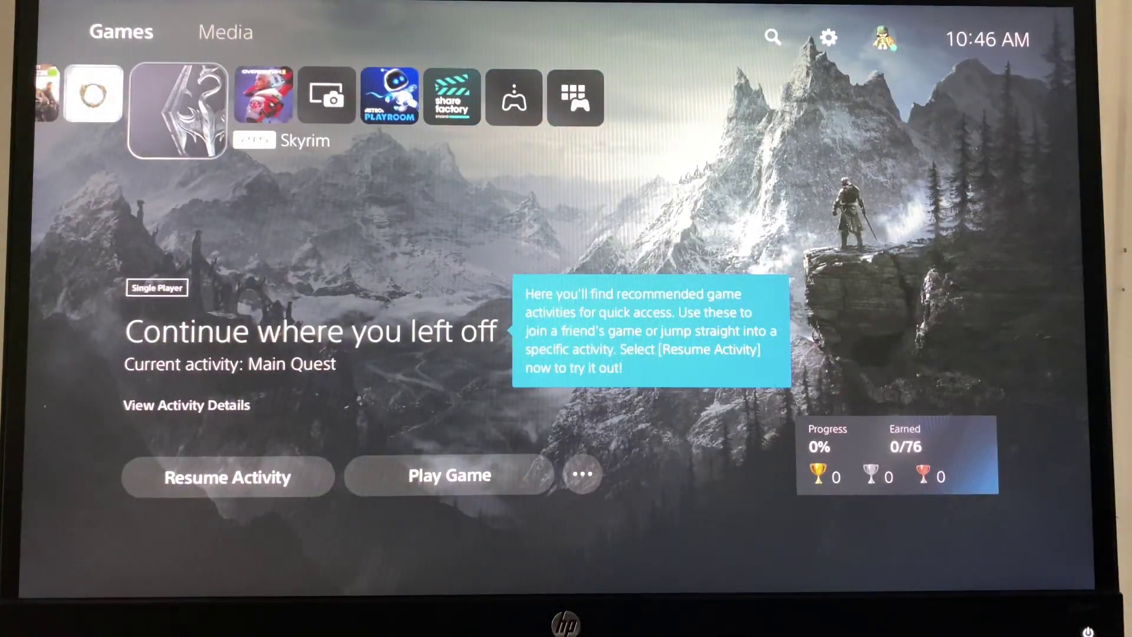
key("Menu")
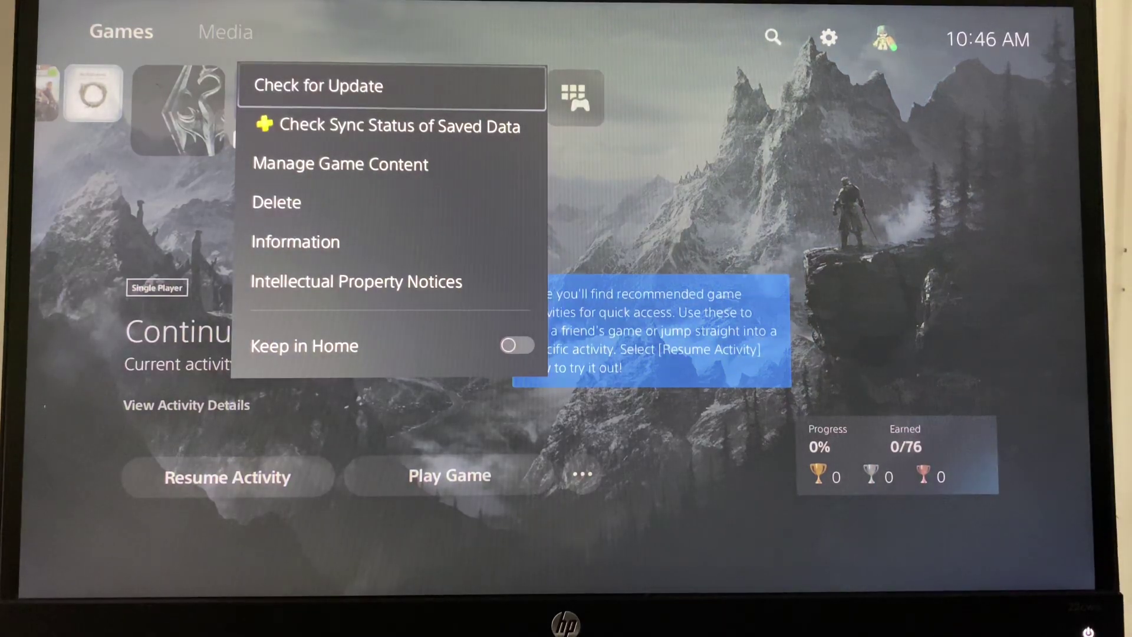
key("Return")
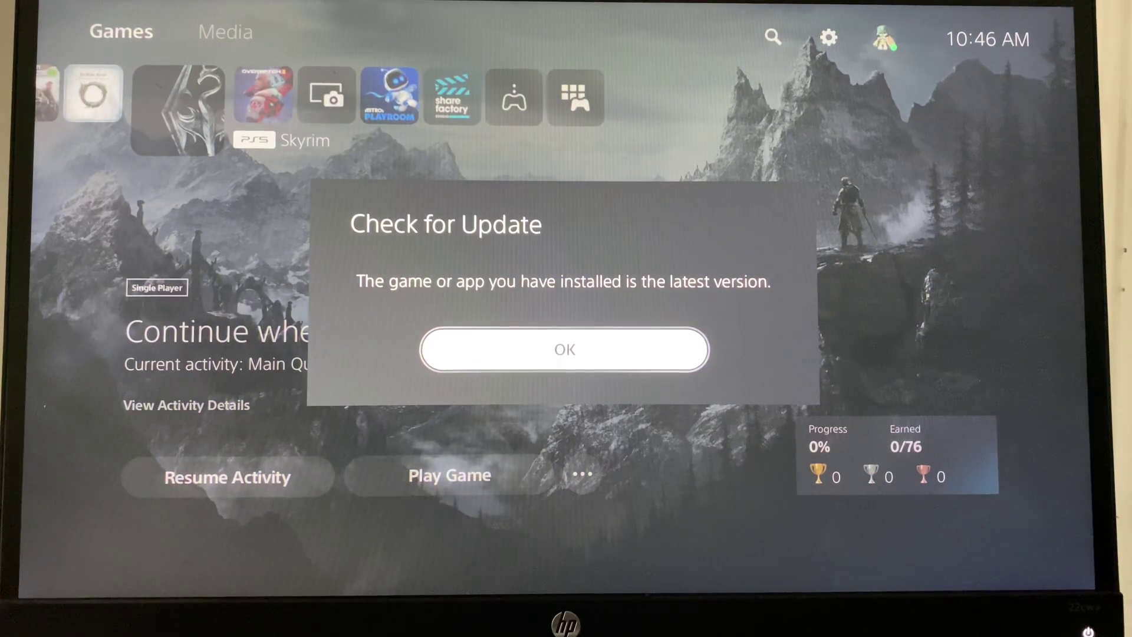
key("Return")
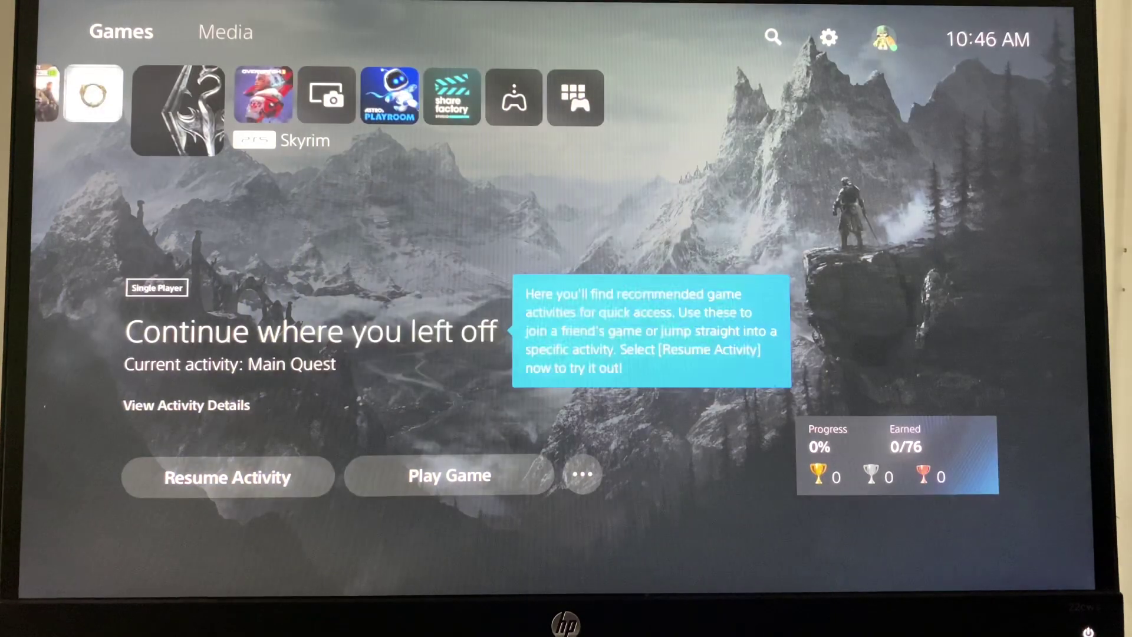
Close the running Call of Duty: Modern Warfare II from its options menu
key("Left")
key("Left")
key("Left")
key("Right")
key("Menu")
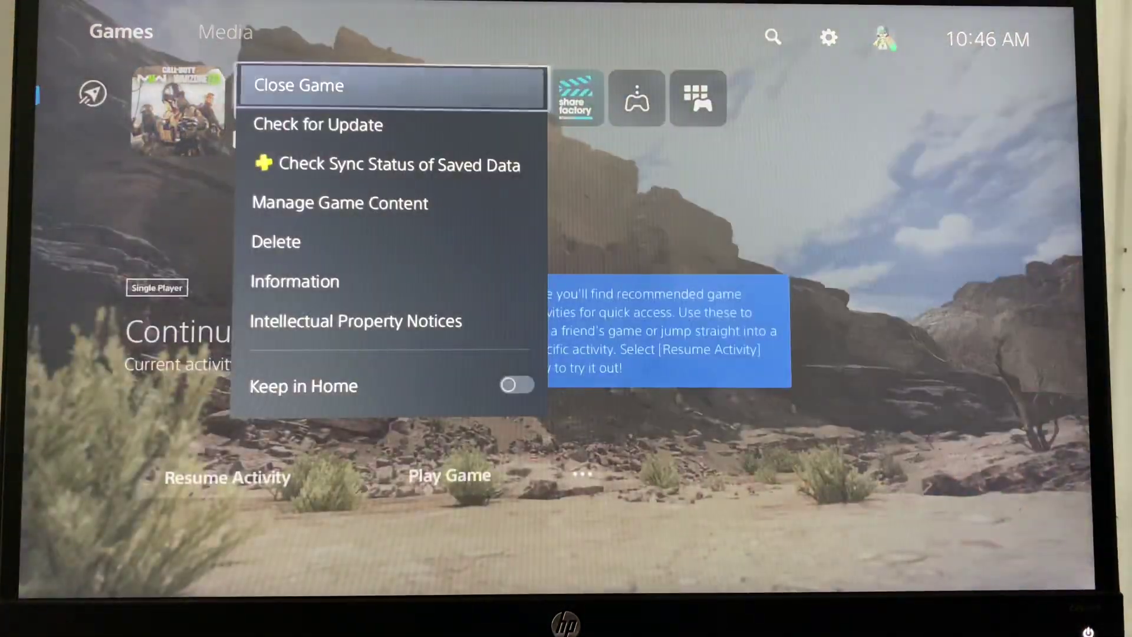
key("Return")
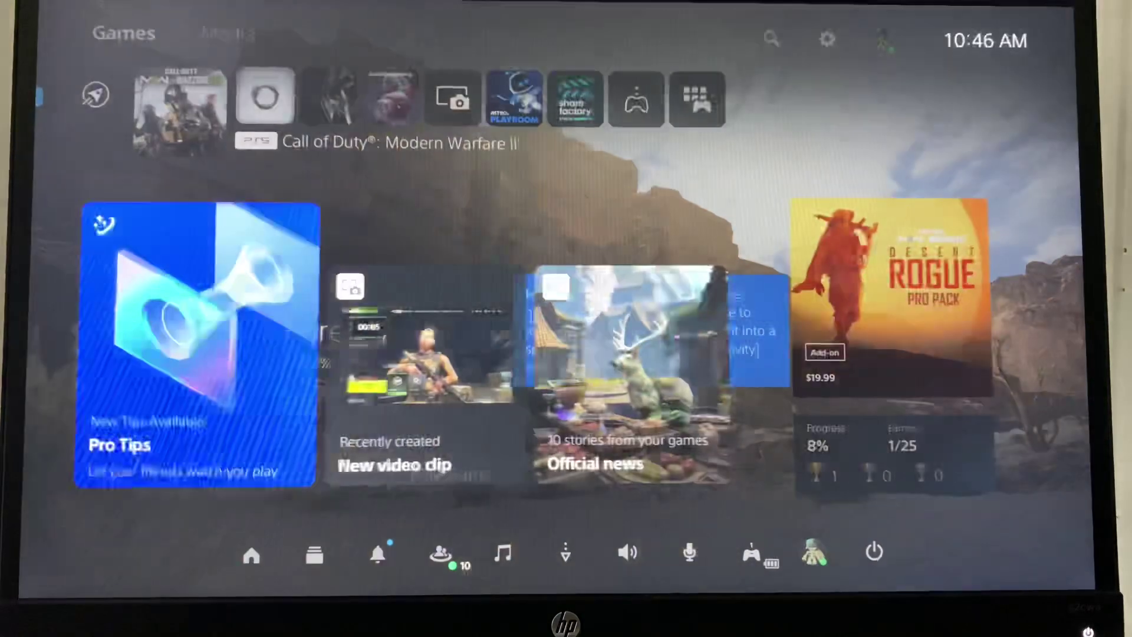
Run Check for Update on Call of Duty, acknowledge the latest-version result, and cancel Options
key("Menu")
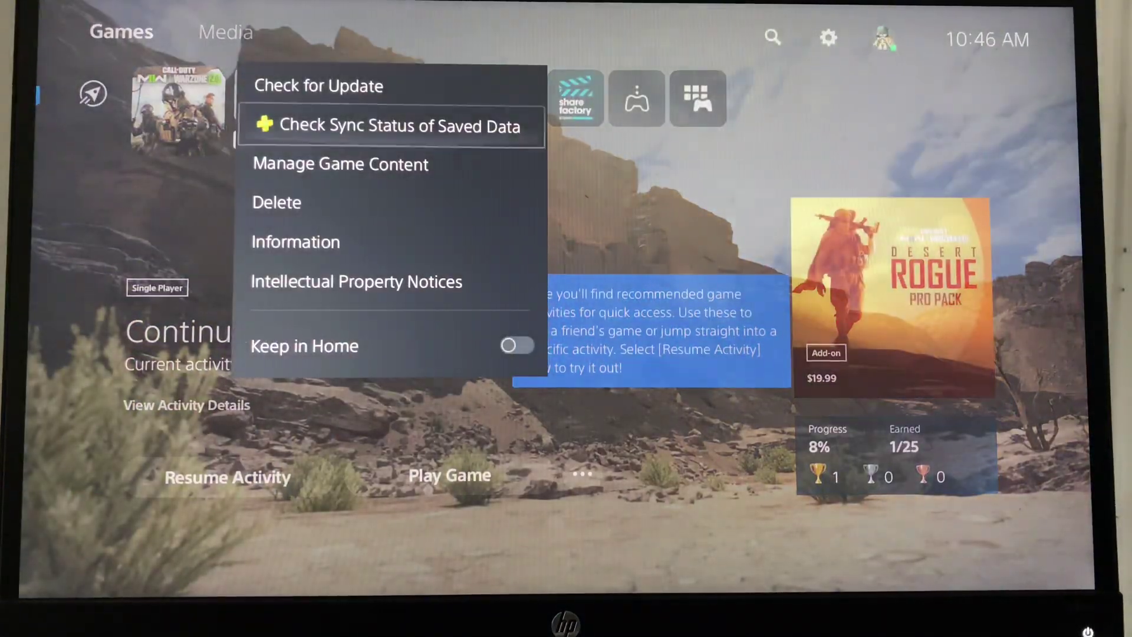
key("Return")
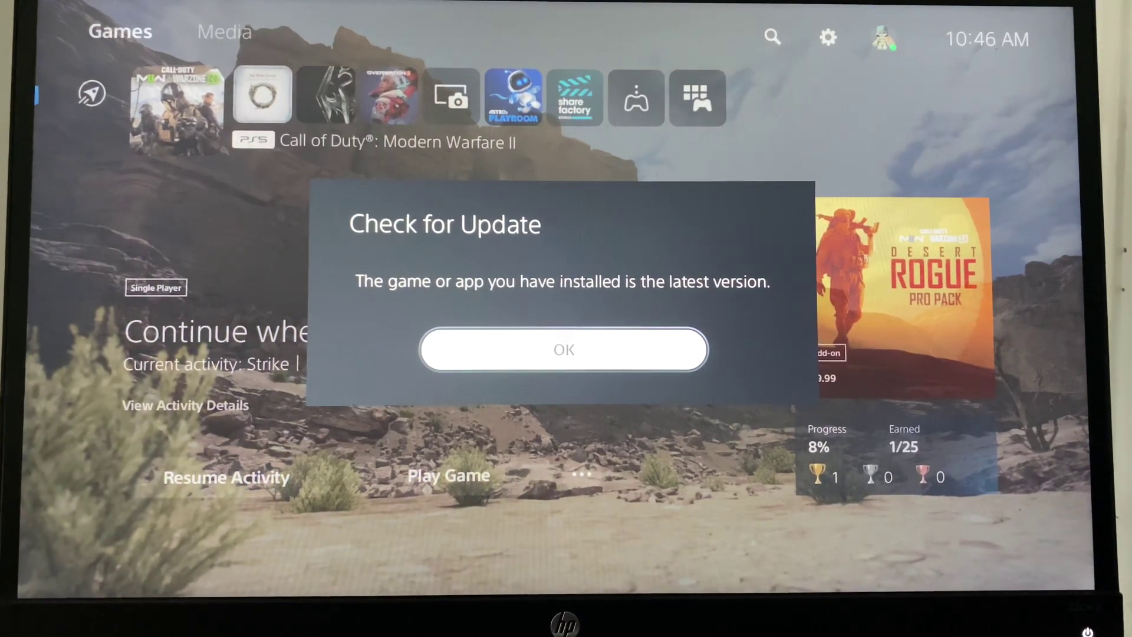
key("Return")
key("Menu")
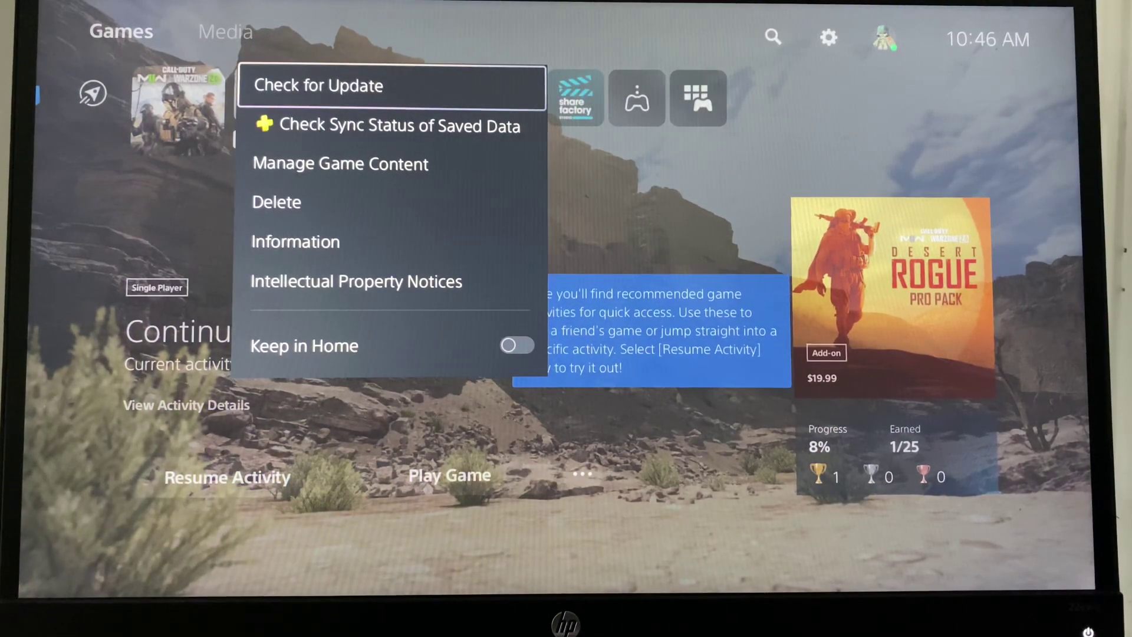
key("Escape")
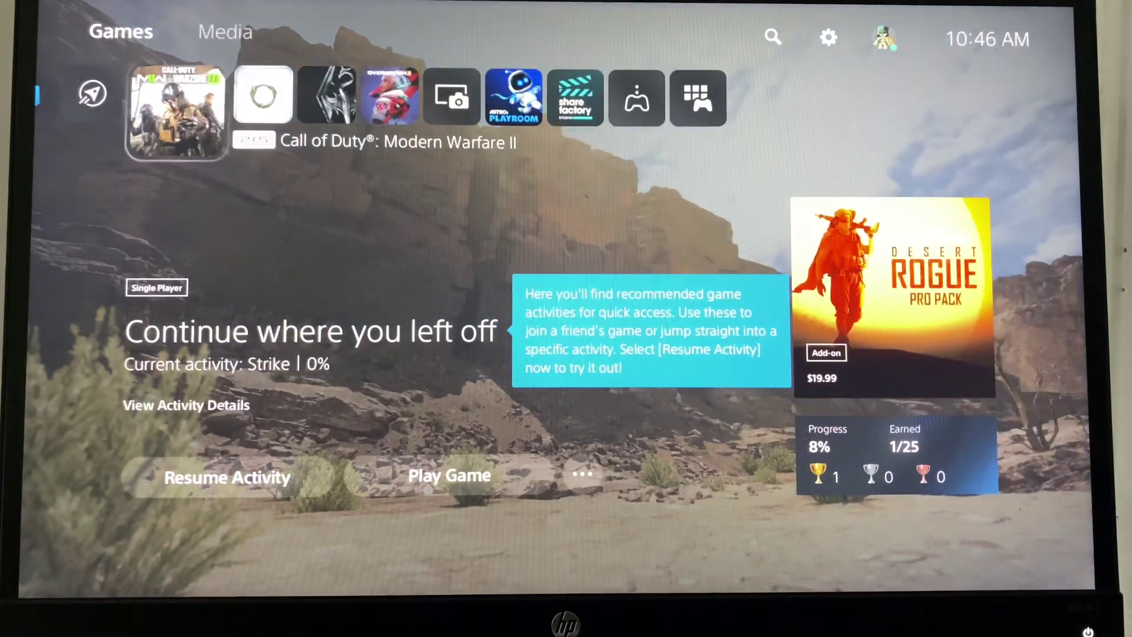